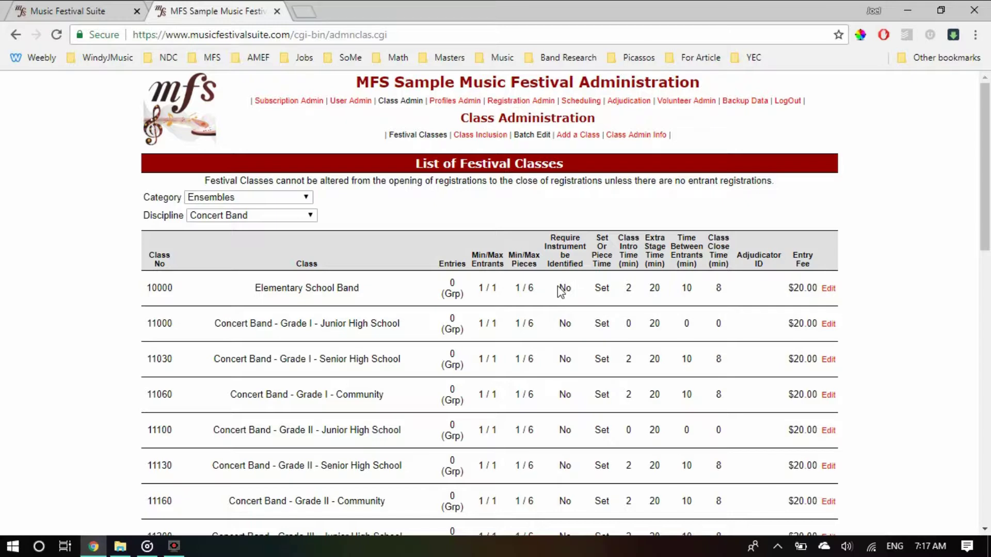
Step: List the festival classes for the Winds and Percussion category, Percussion discipline, and look through them
left_click(268, 198)
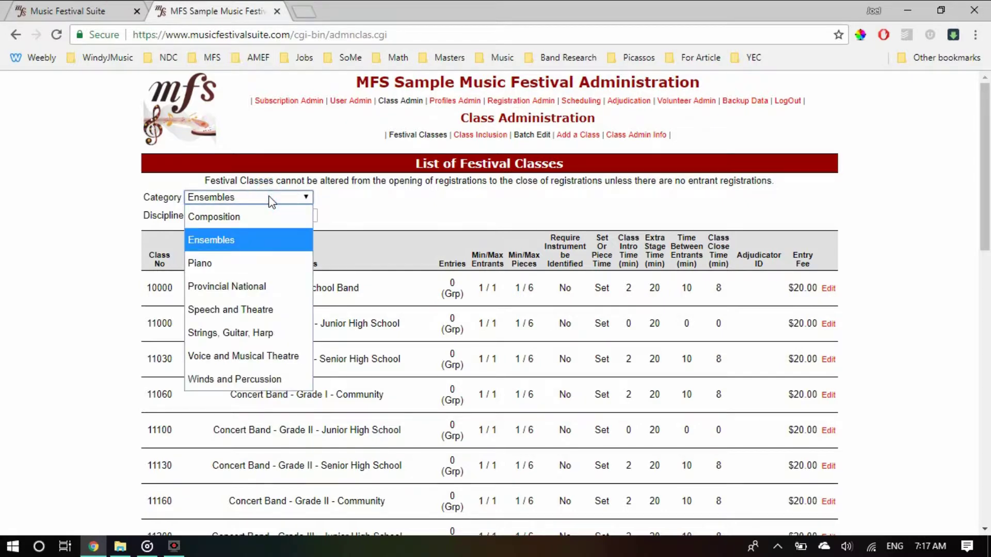
left_click(246, 379)
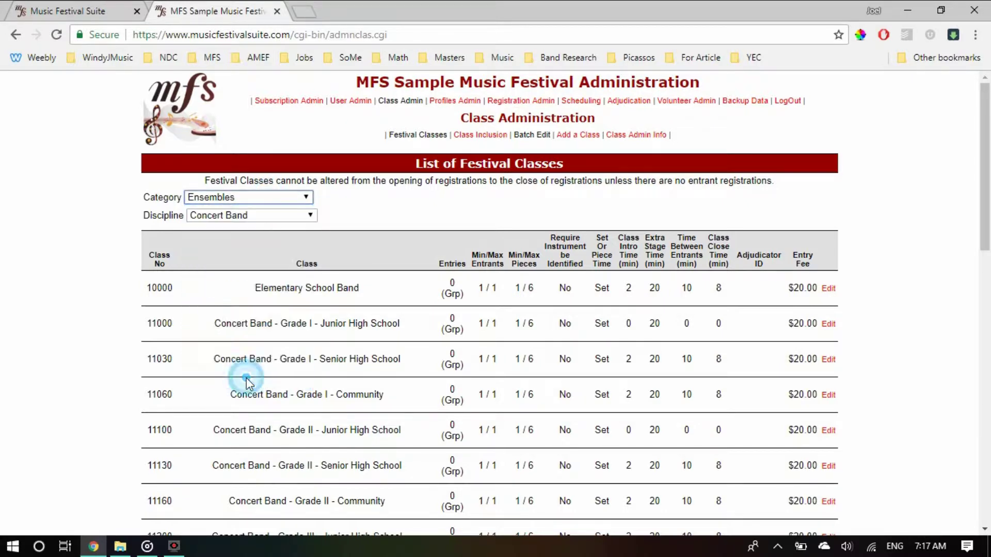
left_click(230, 217)
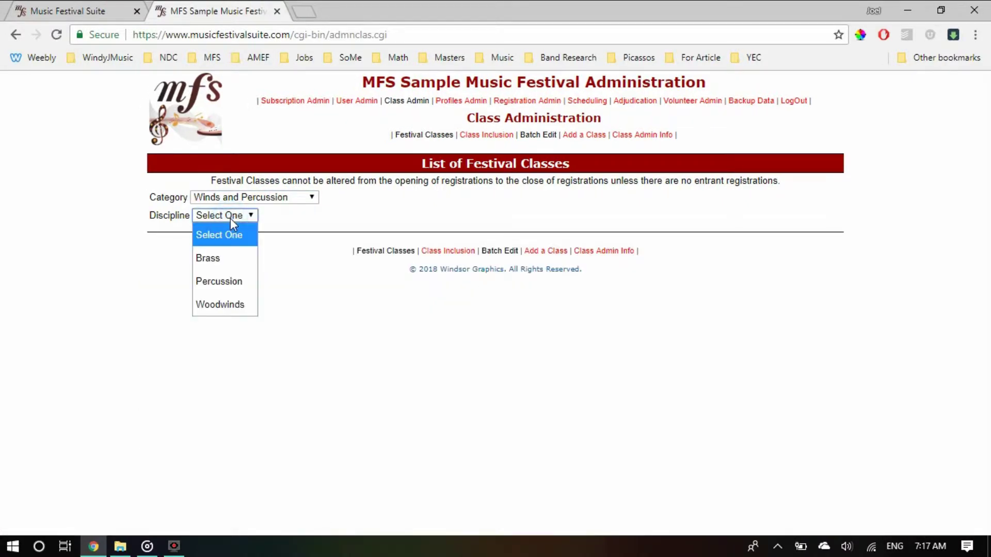
left_click(228, 285)
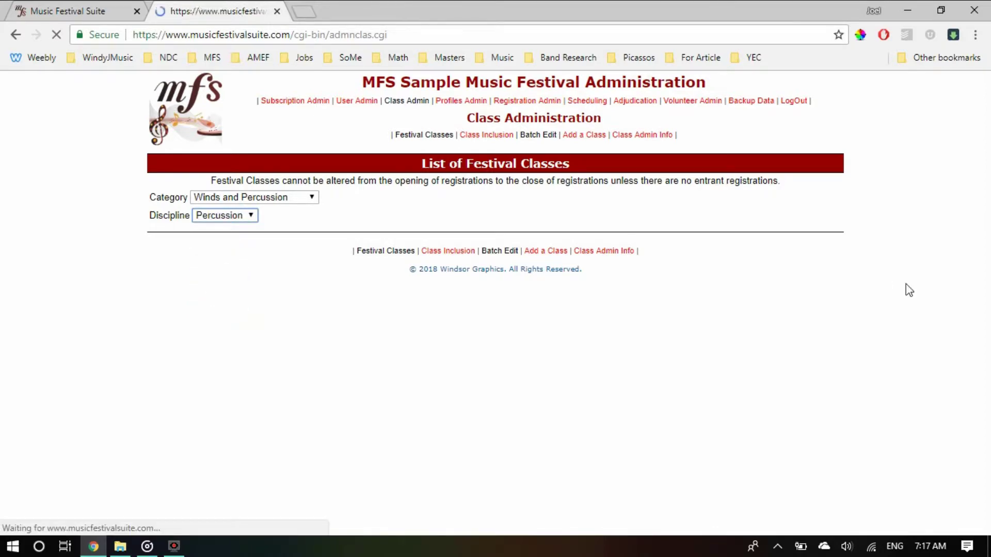
left_click_drag(984, 168, 989, 333)
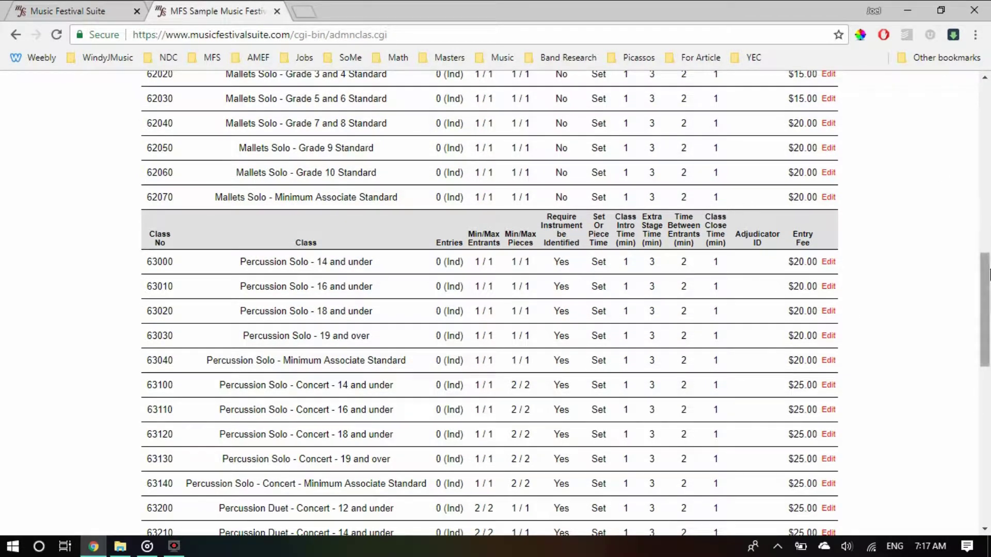
left_click_drag(985, 309, 989, 145)
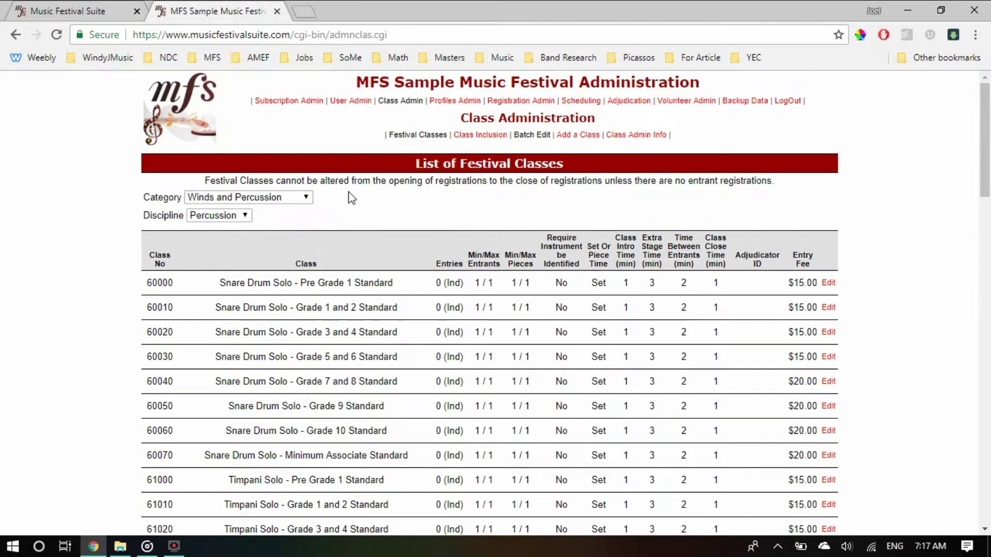
Step: List the Piano category's Piano Plan I classes and examine the scheduling time columns
left_click(284, 197)
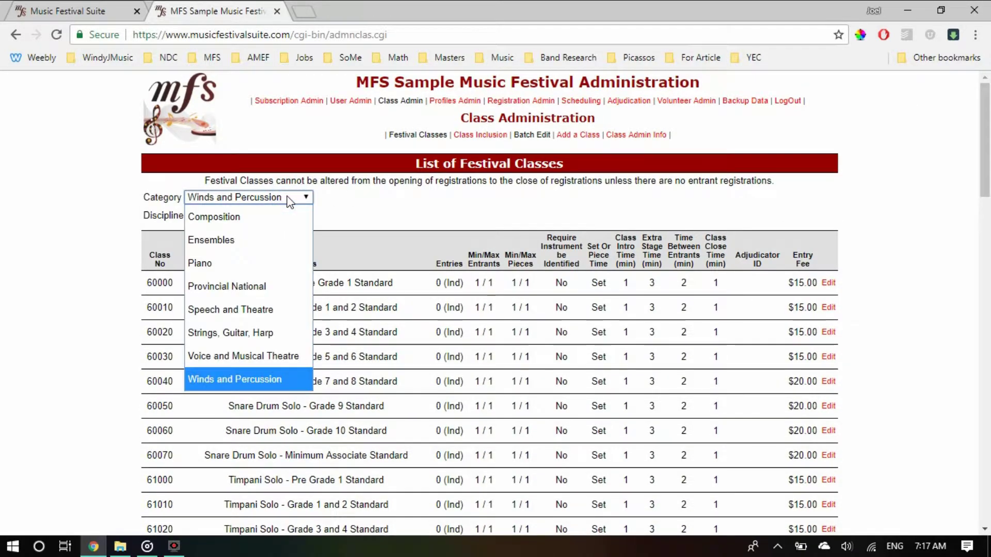
left_click(224, 256)
left_click(214, 218)
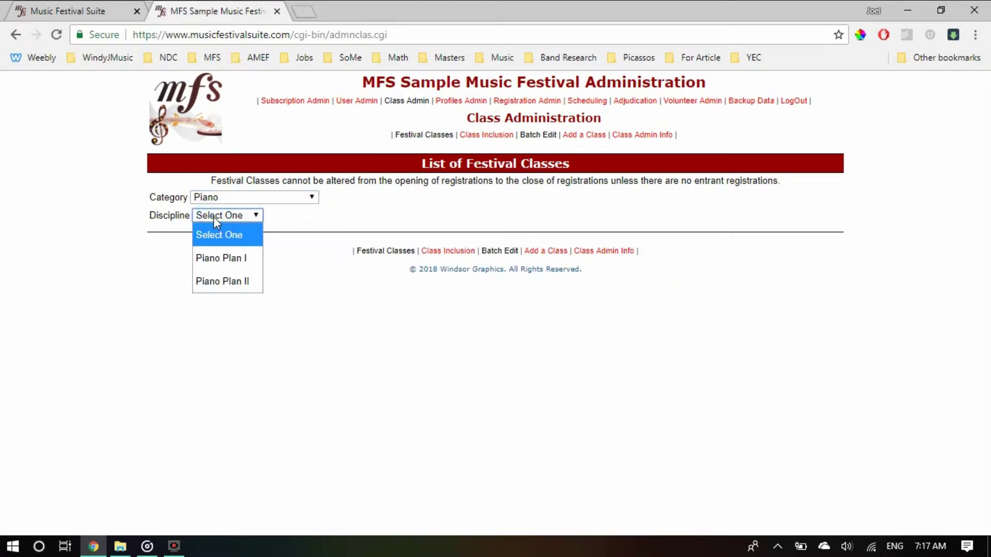
left_click(222, 256)
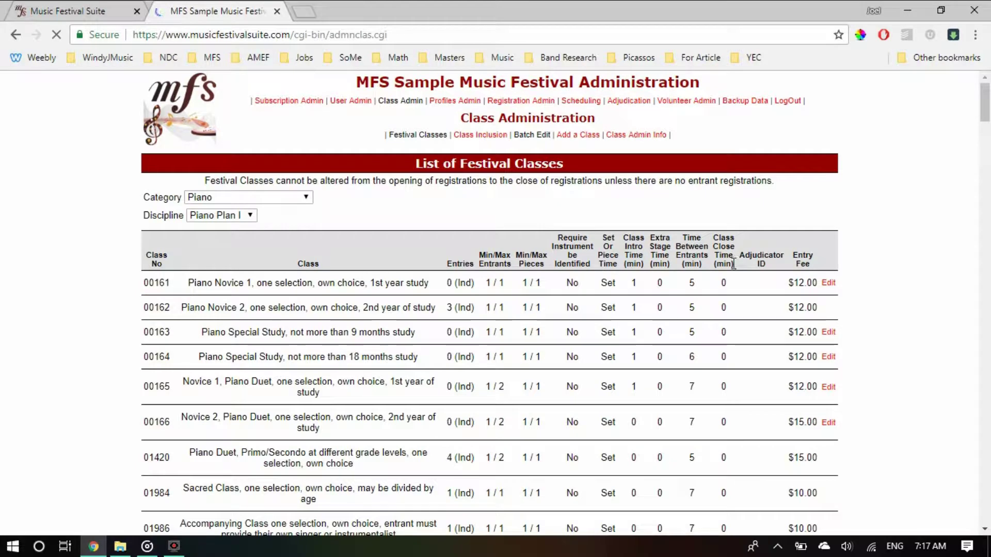
left_click_drag(600, 237, 736, 264)
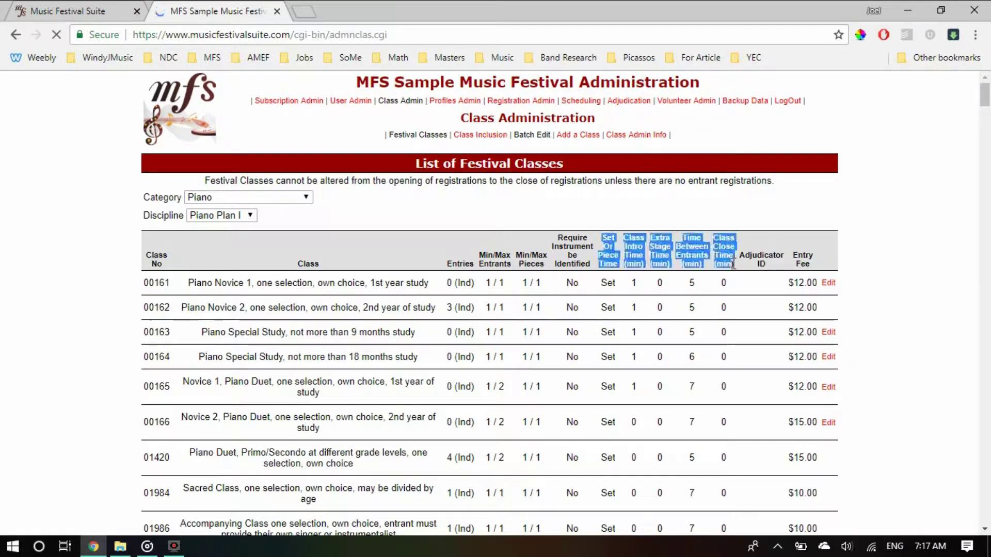
left_click(922, 274)
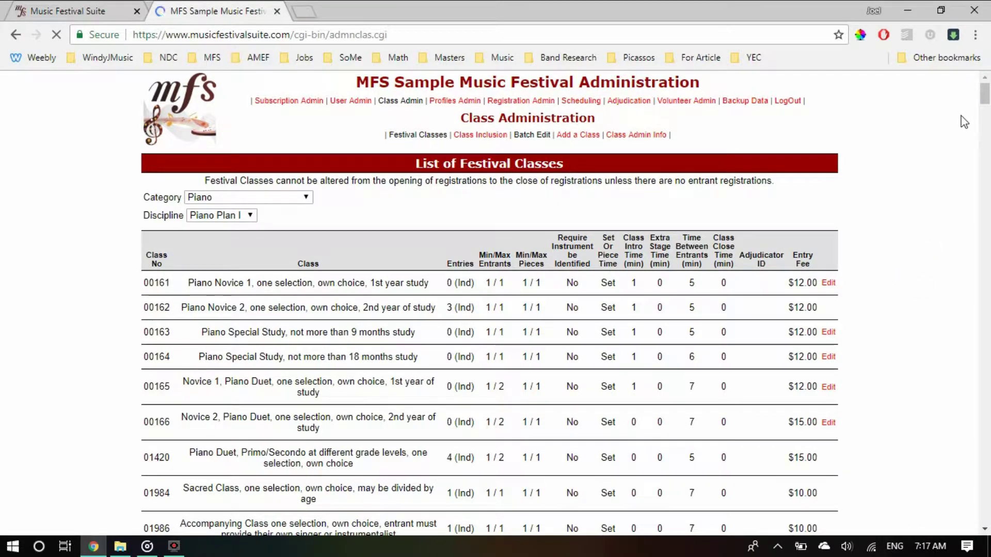
Step: Open class 70120, Piano Solo - Prescribed Selection - 17 and under, for editing, review its prescribed piece details, and return to the class list
left_click_drag(986, 98, 986, 134)
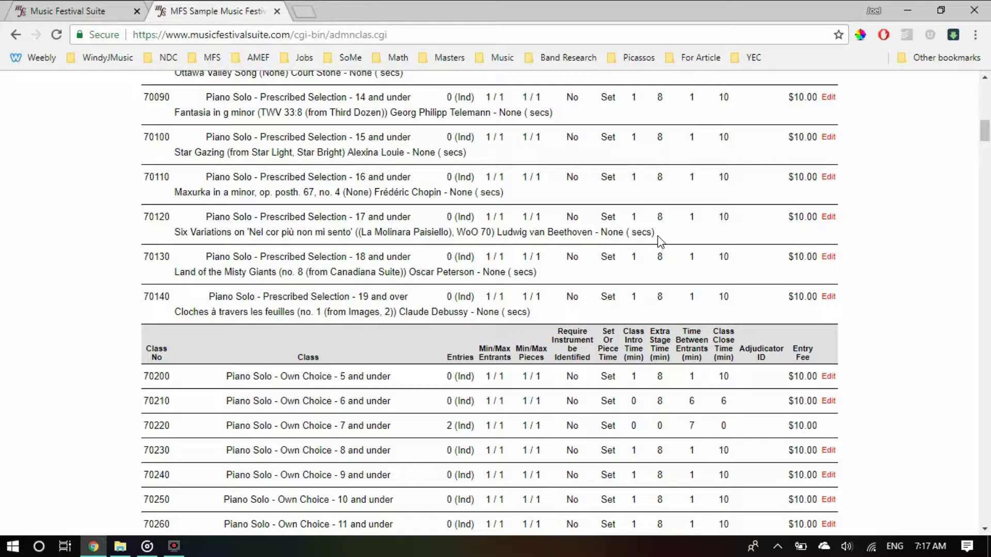
left_click(828, 217)
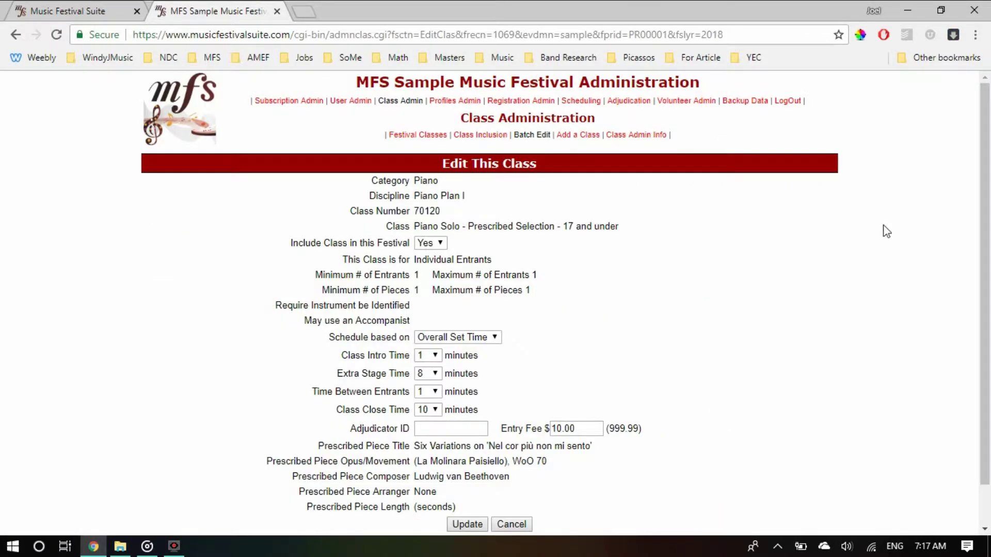
scroll(975, 140, "down", 1)
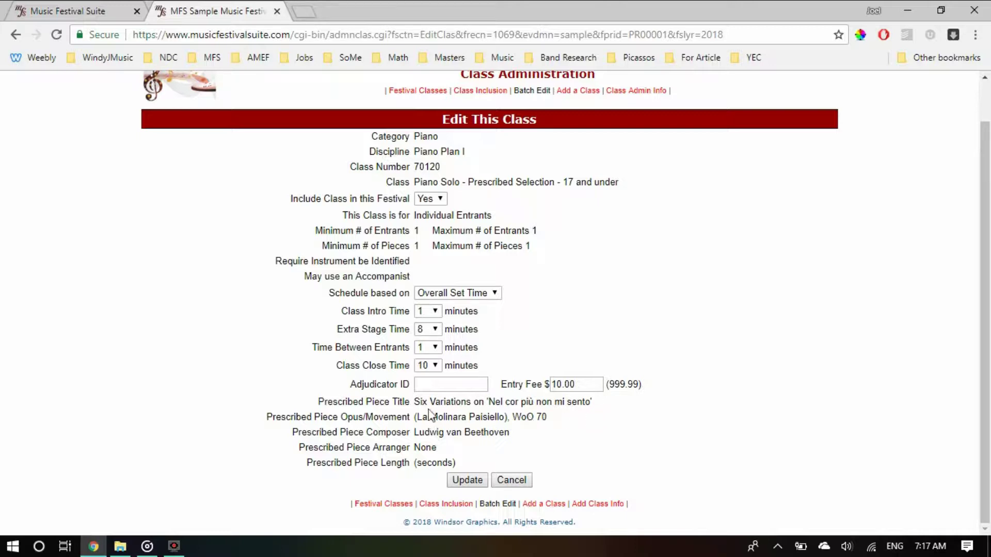
left_click_drag(265, 417, 412, 418)
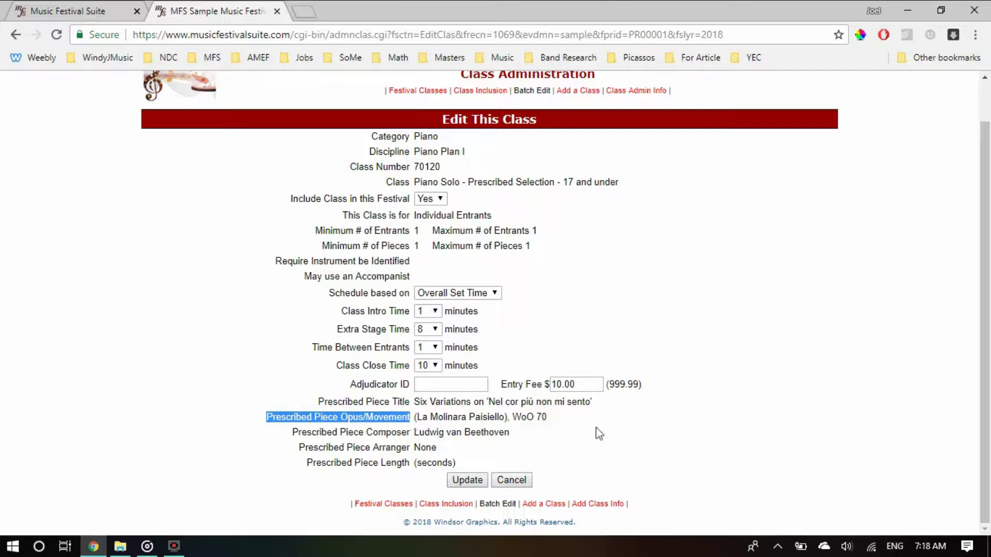
left_click(618, 423)
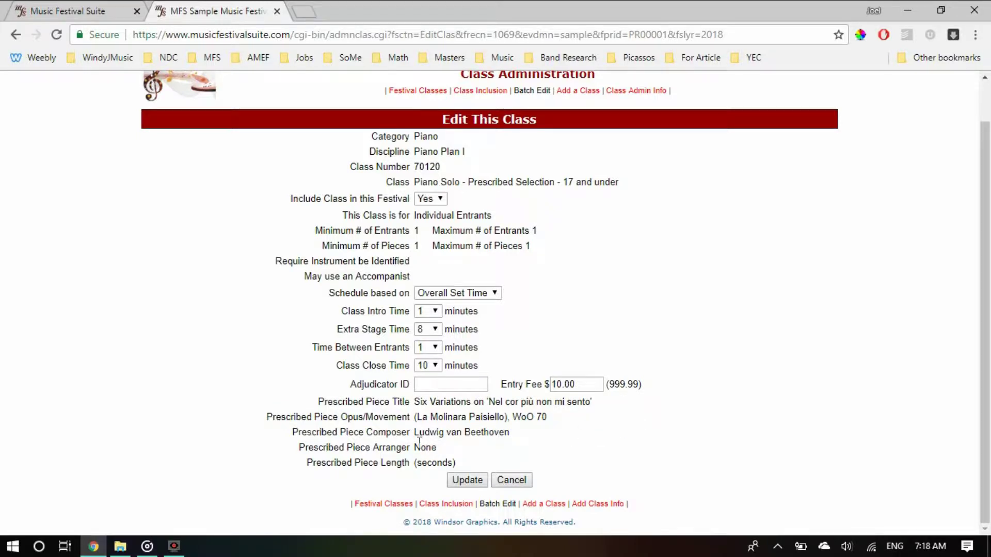
left_click_drag(413, 445, 440, 449)
left_click(16, 34)
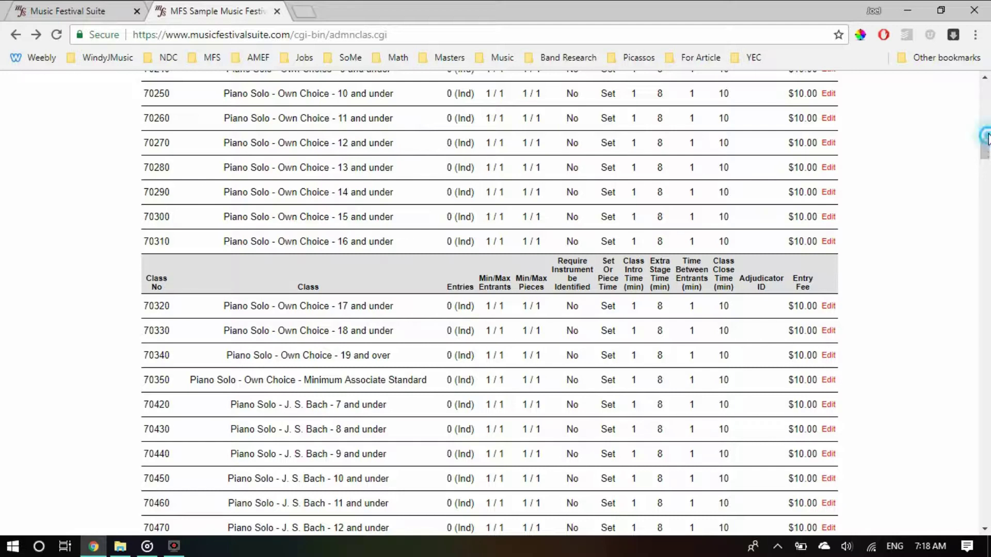
key("Home")
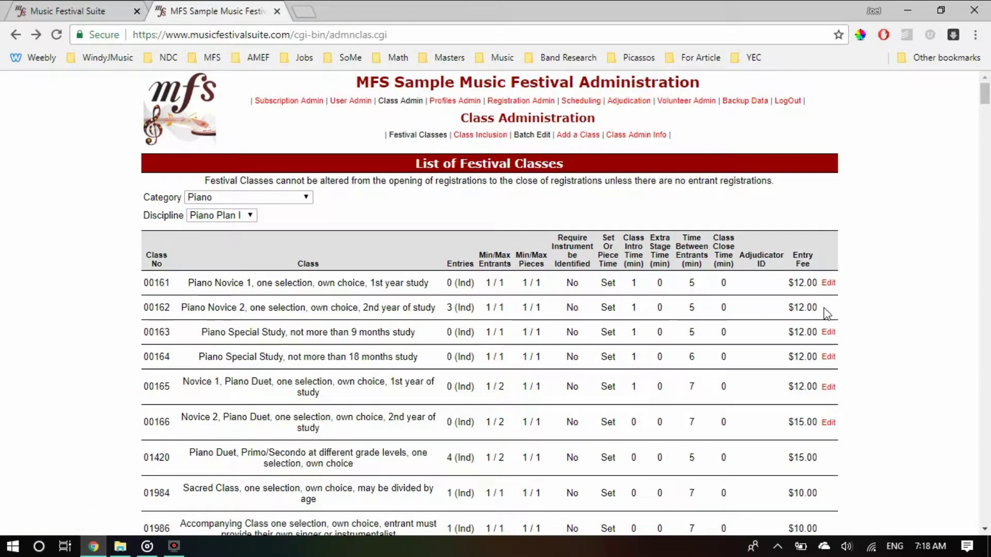
Step: Start adding a new class in the Piano category under the Piano Plan I discipline
left_click(578, 135)
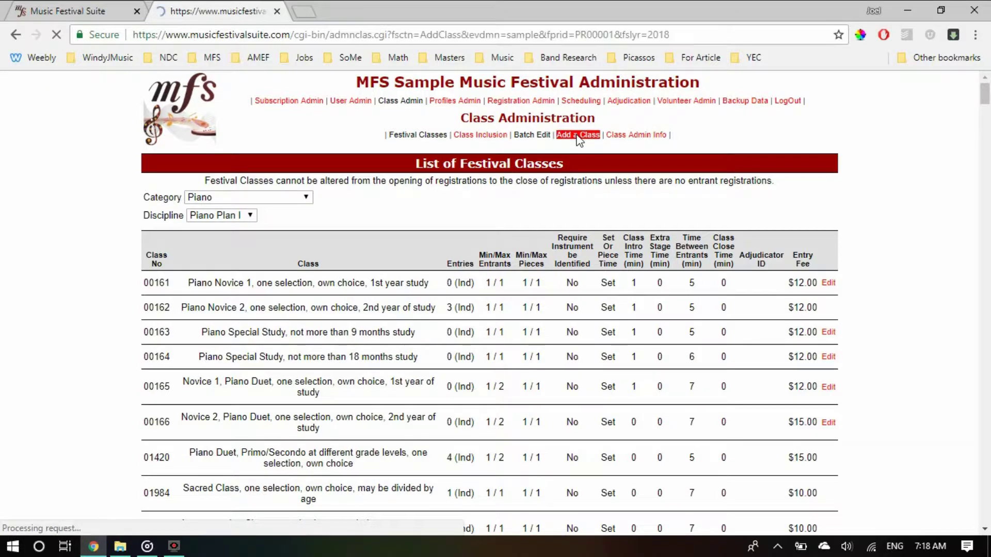
left_click(350, 186)
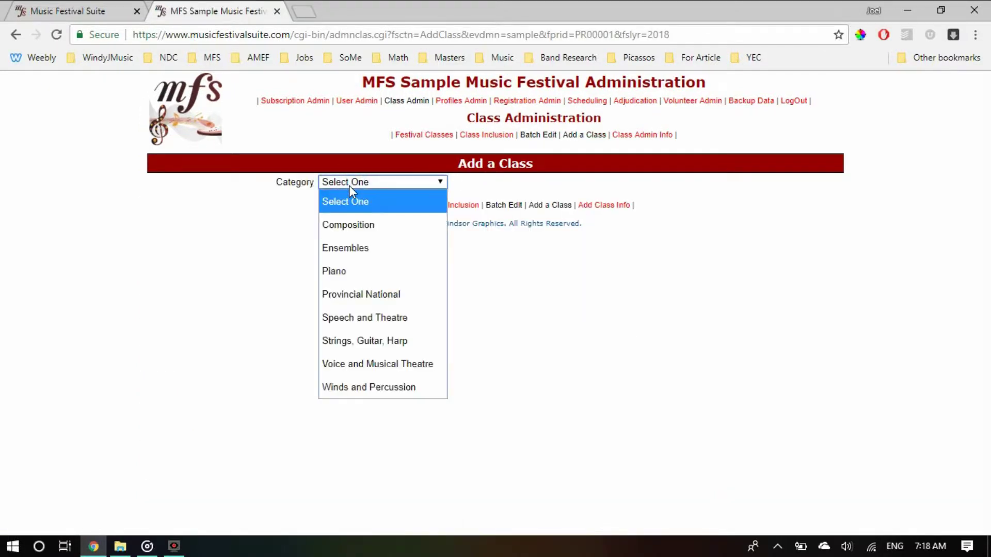
left_click(350, 269)
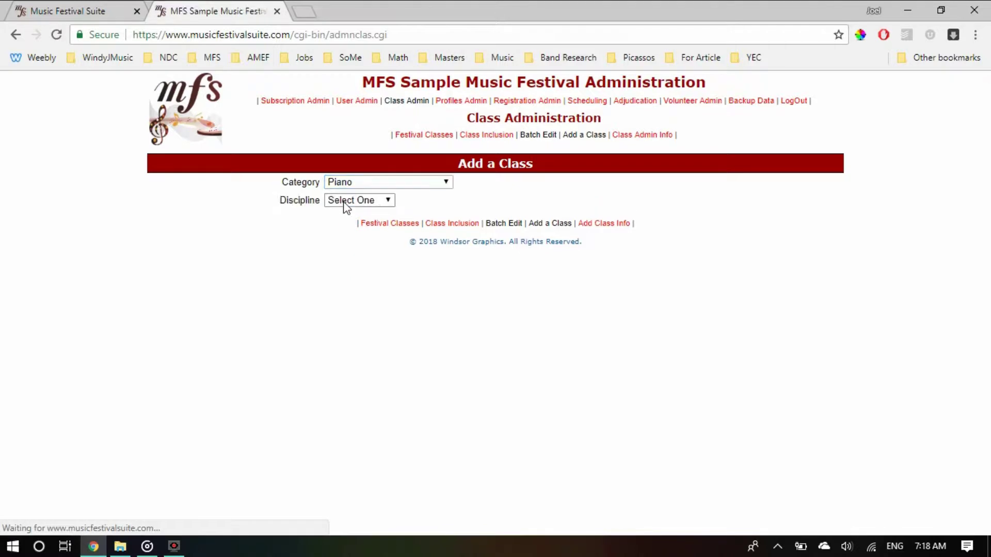
left_click(343, 201)
left_click(353, 242)
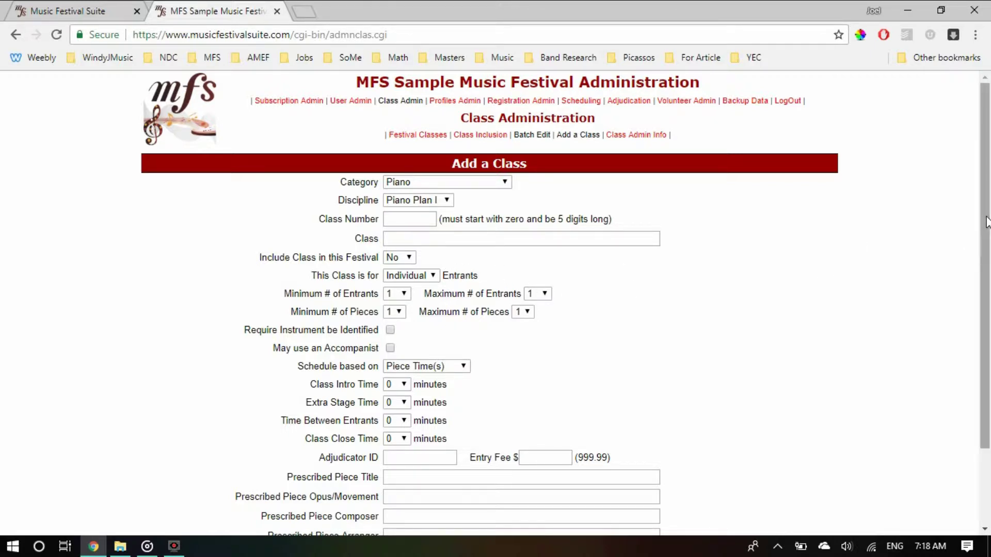
Step: Allow an accompanist, enter class number 01234 and class name "Test Class", and keep the class for individual entrants
left_click_drag(985, 229, 990, 285)
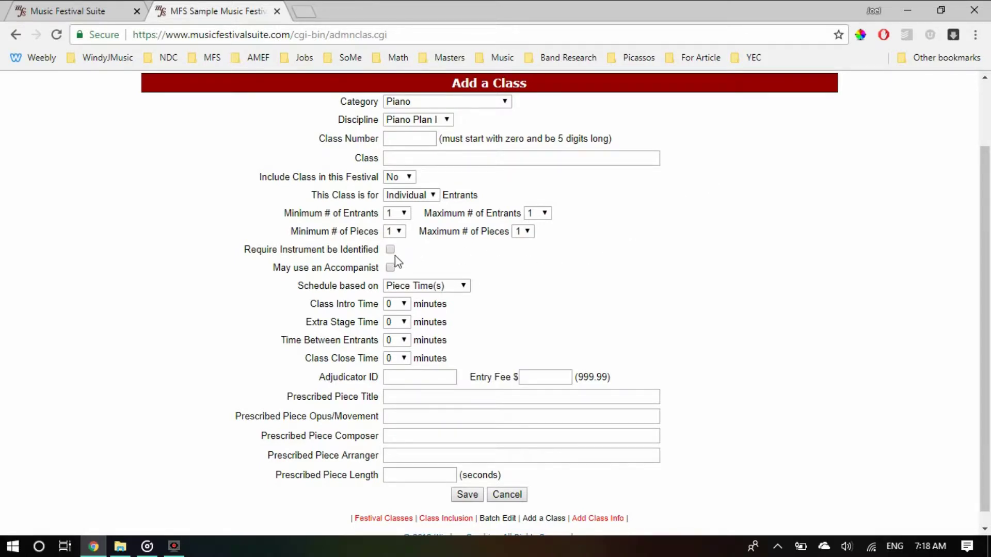
left_click(390, 268)
left_click(413, 139)
type("01234")
left_click(417, 157)
type("Test Class")
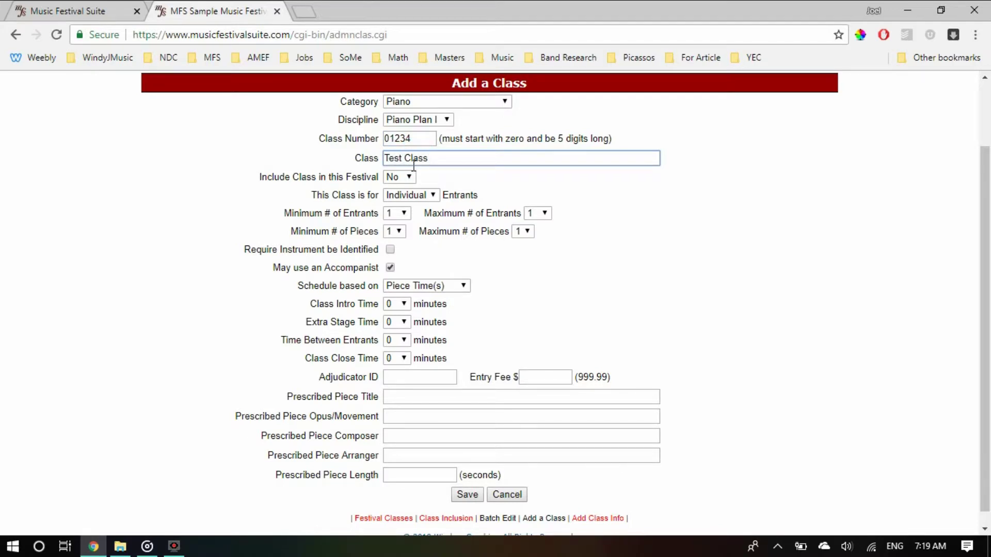
left_click(417, 194)
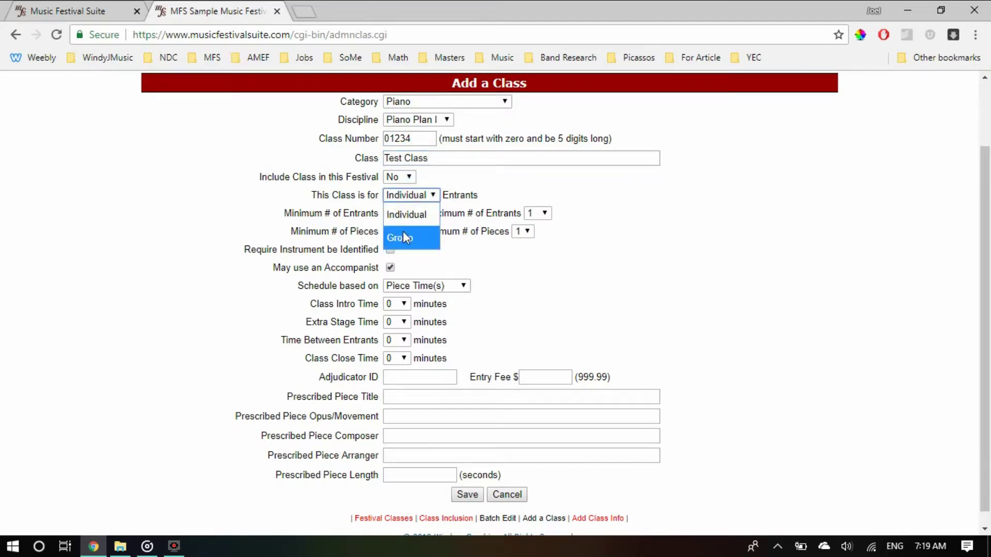
left_click(613, 282)
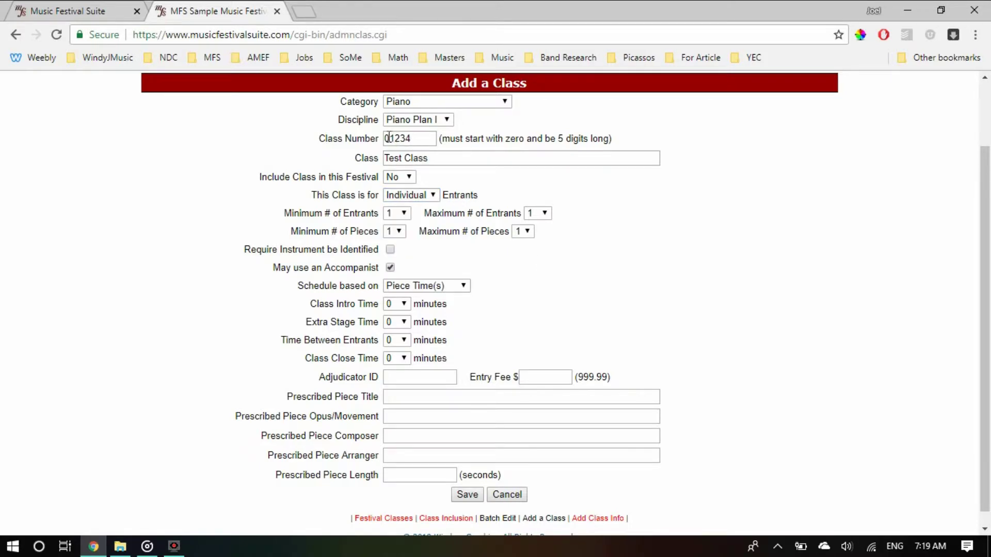
Step: Set the entry fee to 12.00 and enter prescribed piece title "Title" with opus/movement "Musical Theatre Show Name here"
left_click(540, 376)
type("12.00")
left_click(475, 397)
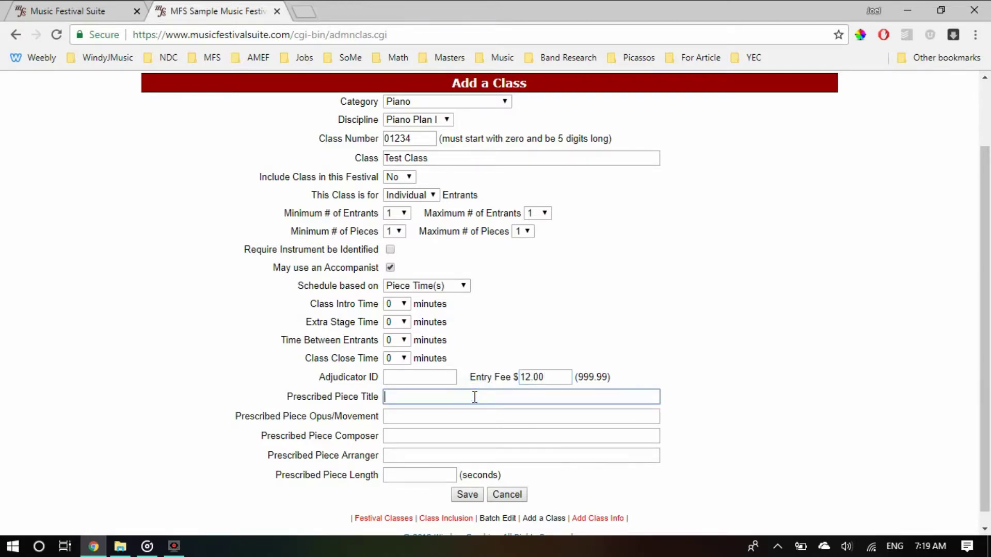
type("Title")
key("Tab")
type("M")
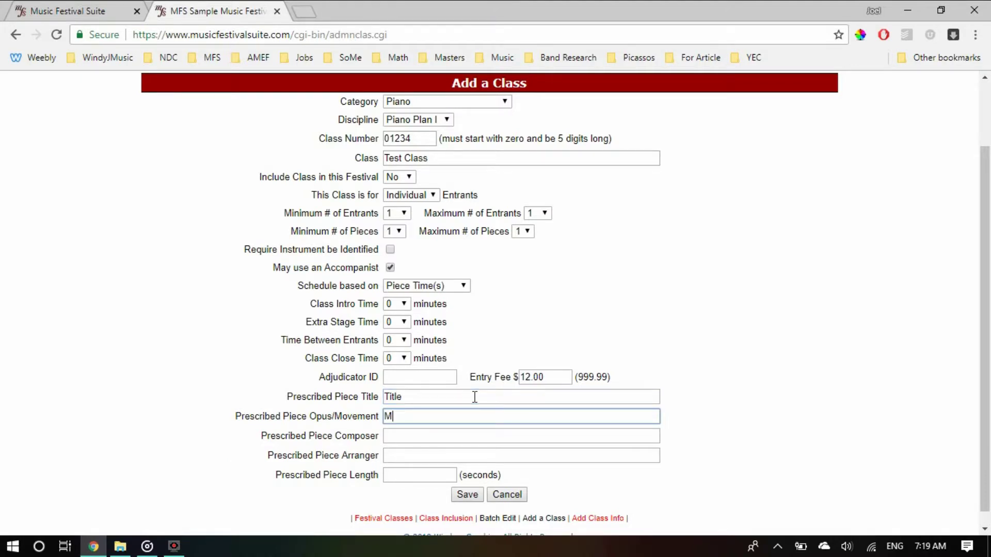
type("usical Theatre Show Name here")
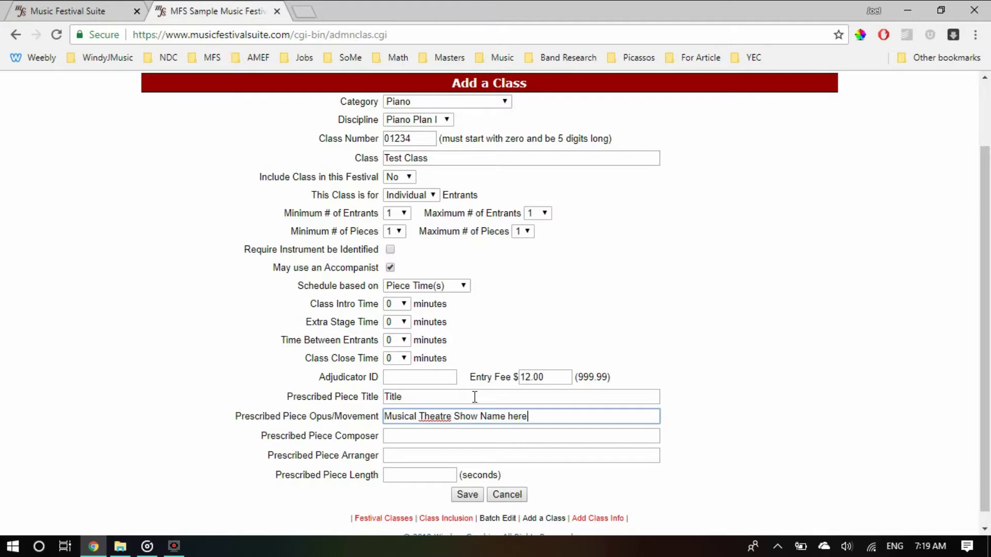
Step: Enter "Composer" as the prescribed piece's composer, "None" as arranger, and 120 seconds as its length
key("Tab")
type("C")
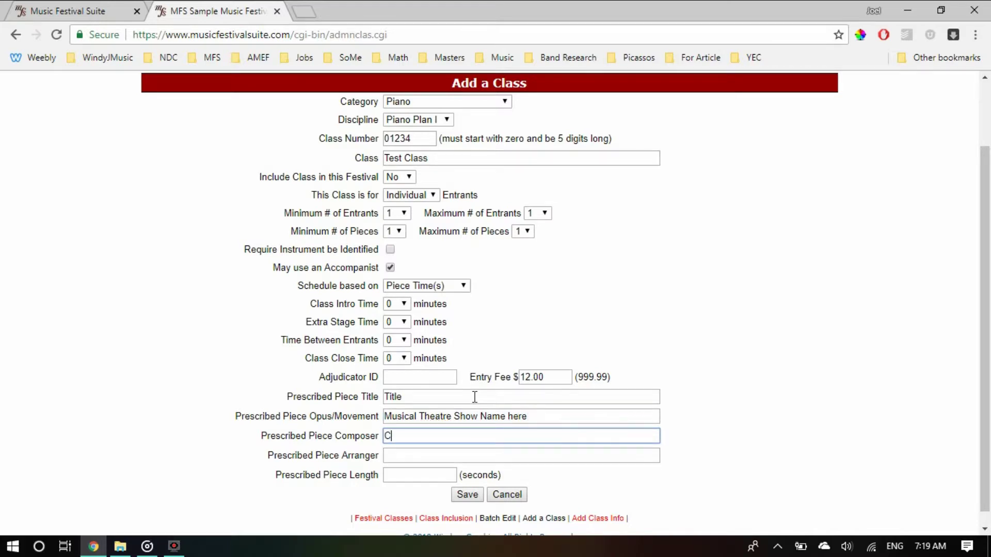
type("omposer")
key("Tab")
type("None")
key("Tab")
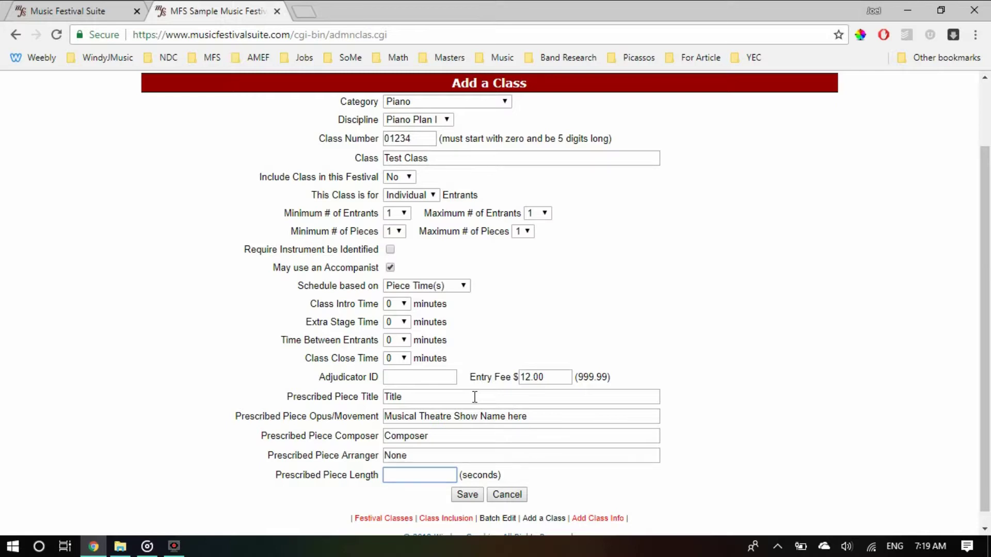
type("120")
left_click(697, 443)
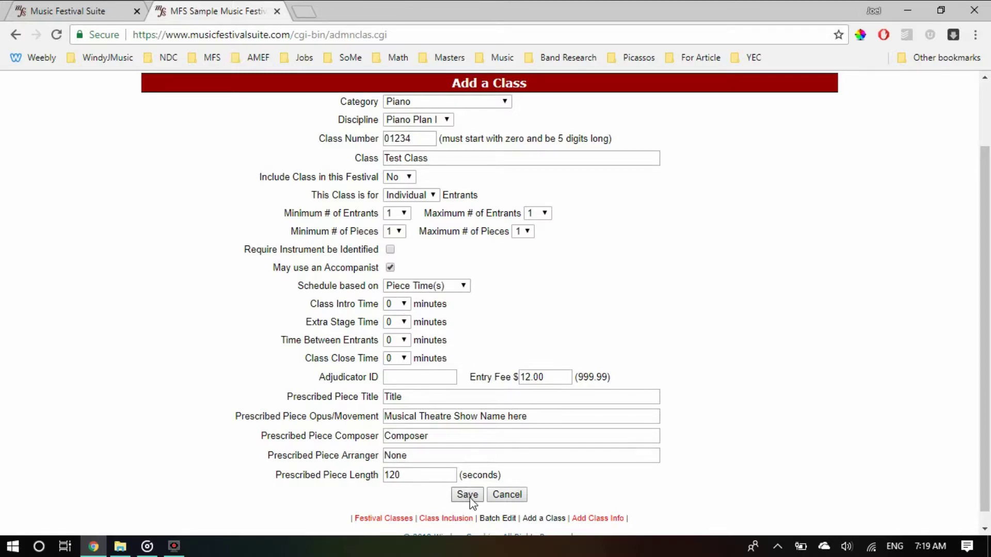
Step: Open the class inclusion list for the Concert Band discipline in the Ensembles category
left_click(819, 261)
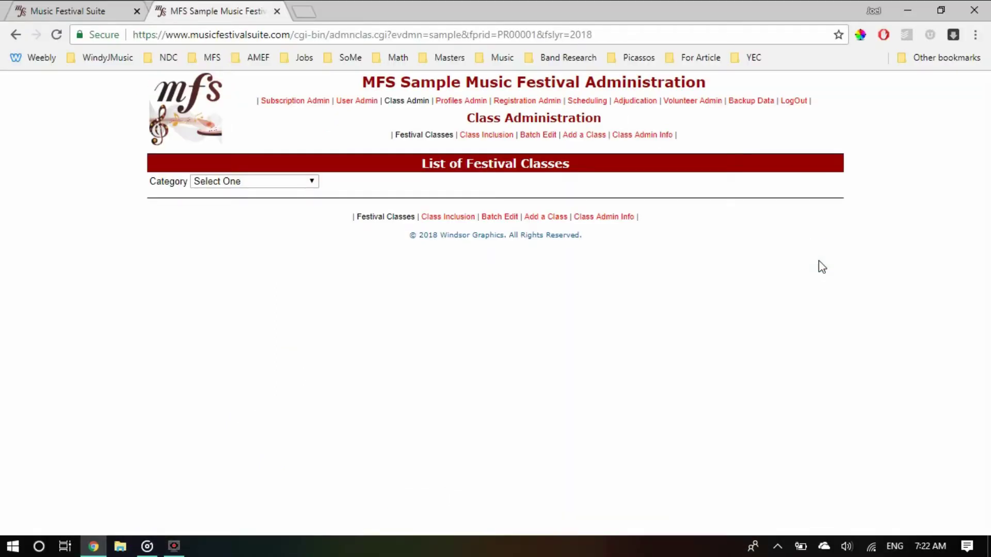
left_click(511, 137)
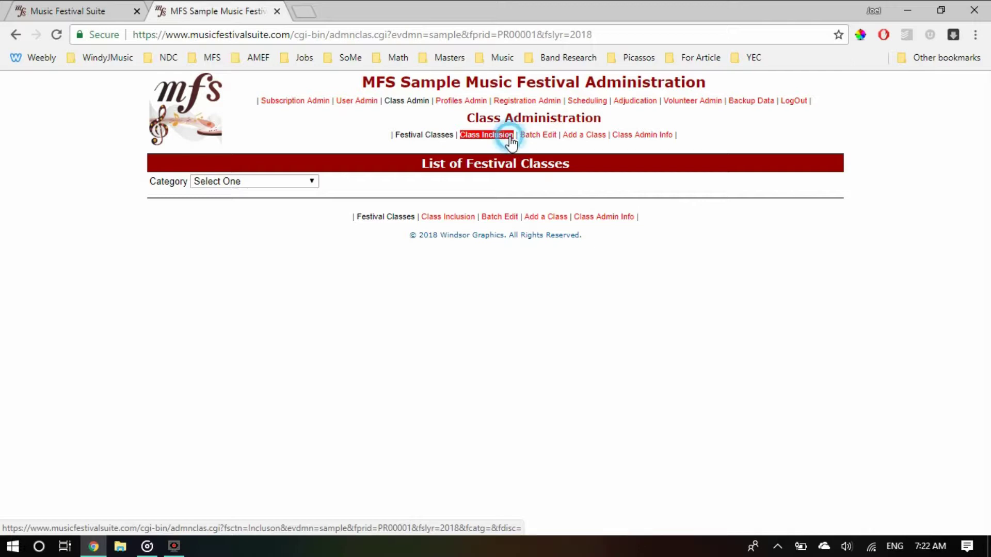
left_click(265, 183)
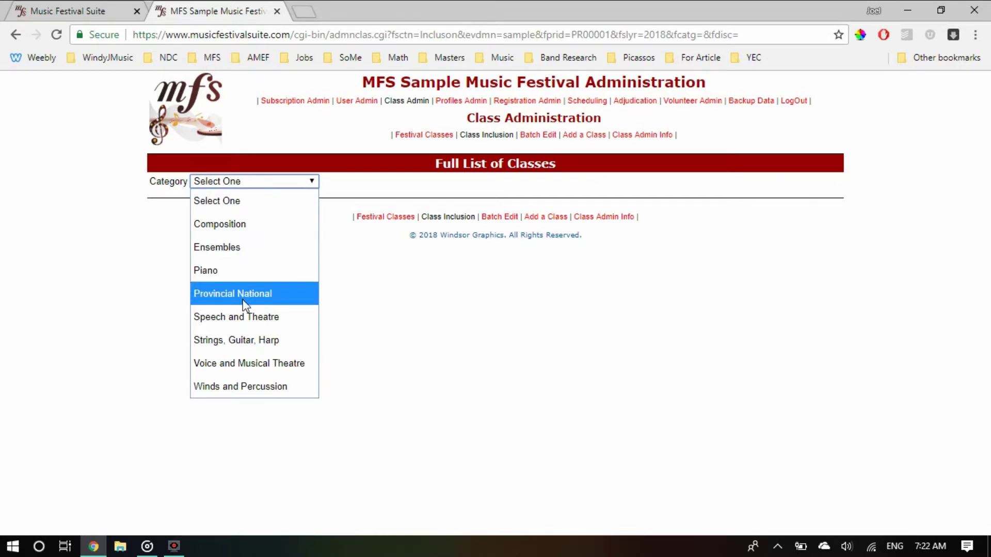
left_click(244, 244)
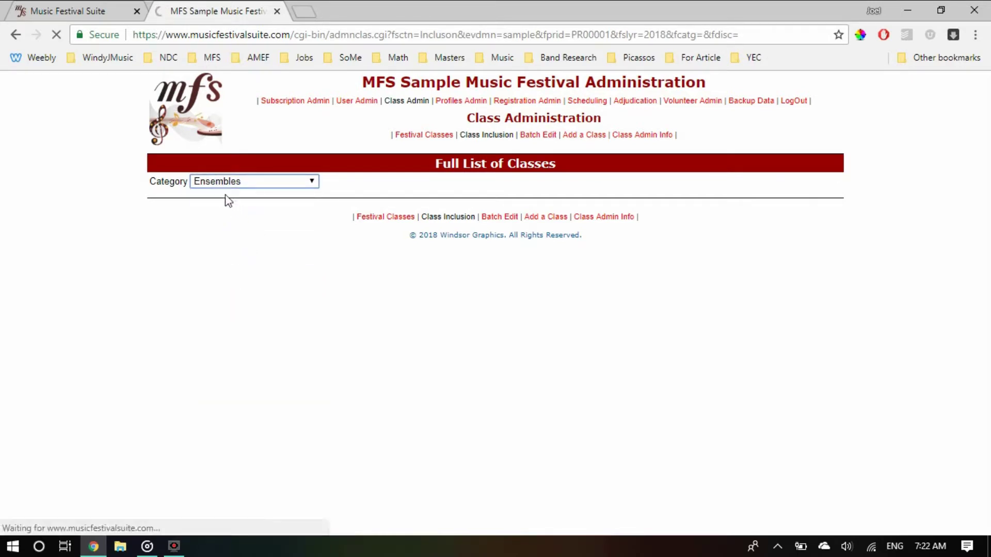
left_click(230, 201)
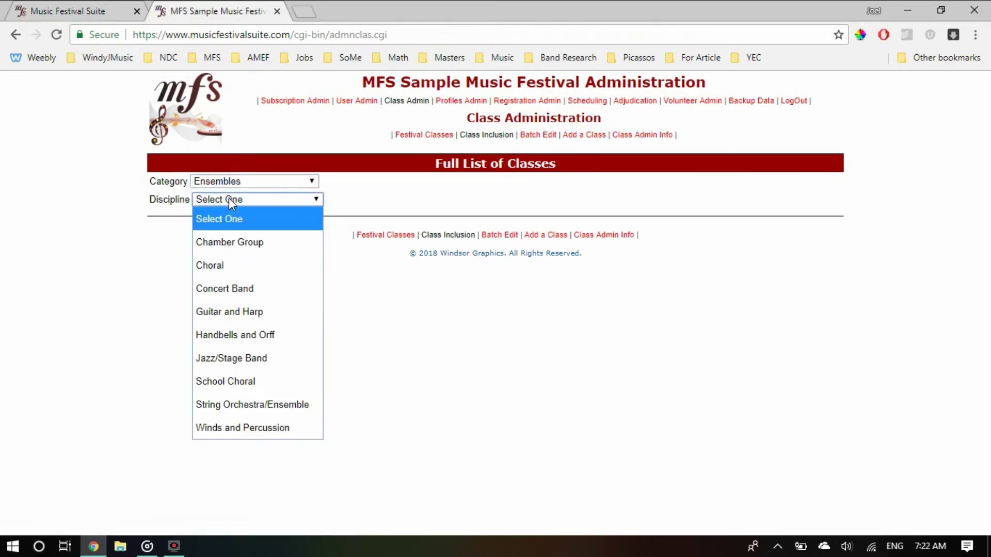
left_click(232, 287)
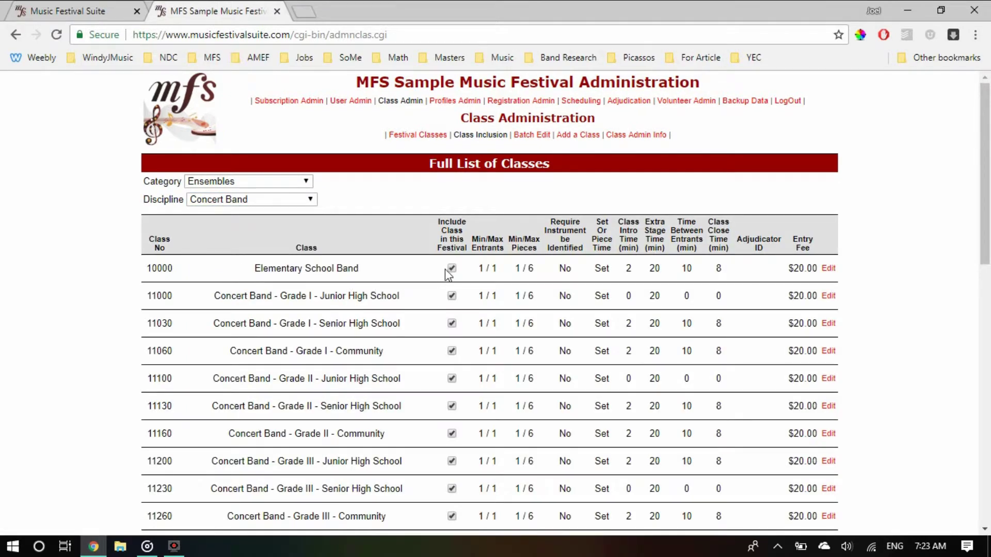
Step: Exclude Concert Band classes 10000, 11000, 11030 and 11060 from this festival
left_click(452, 269)
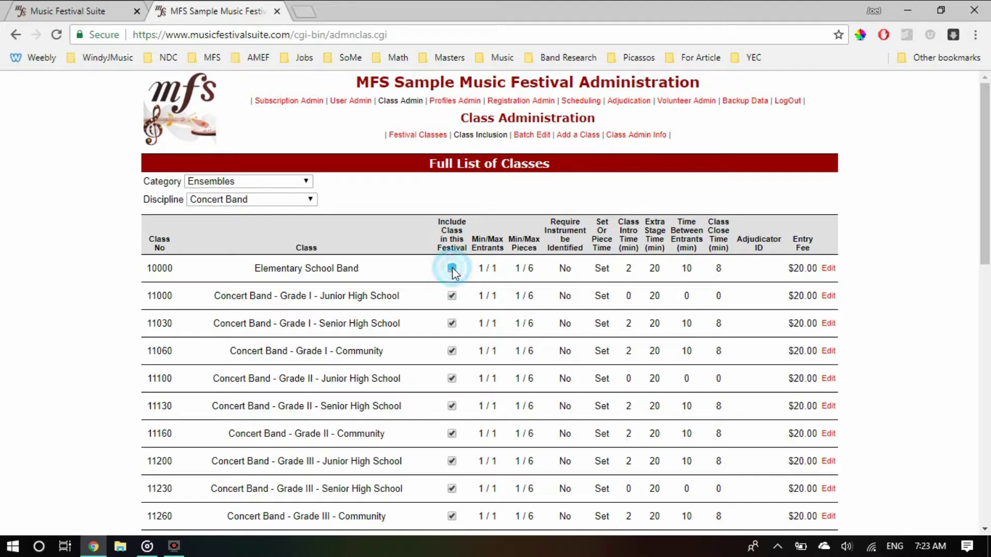
left_click(452, 296)
left_click(452, 323)
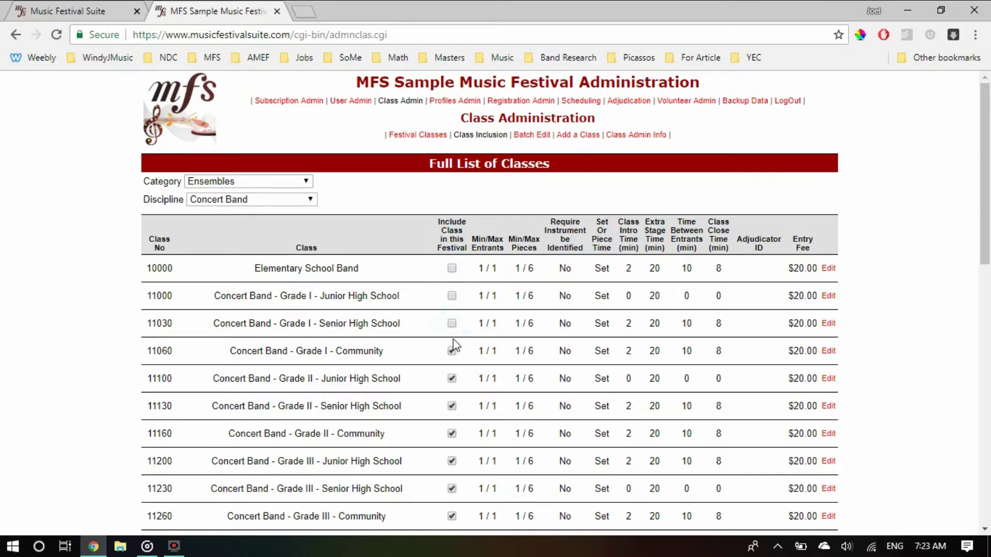
left_click(453, 351)
scroll(491, 359, "down", 3)
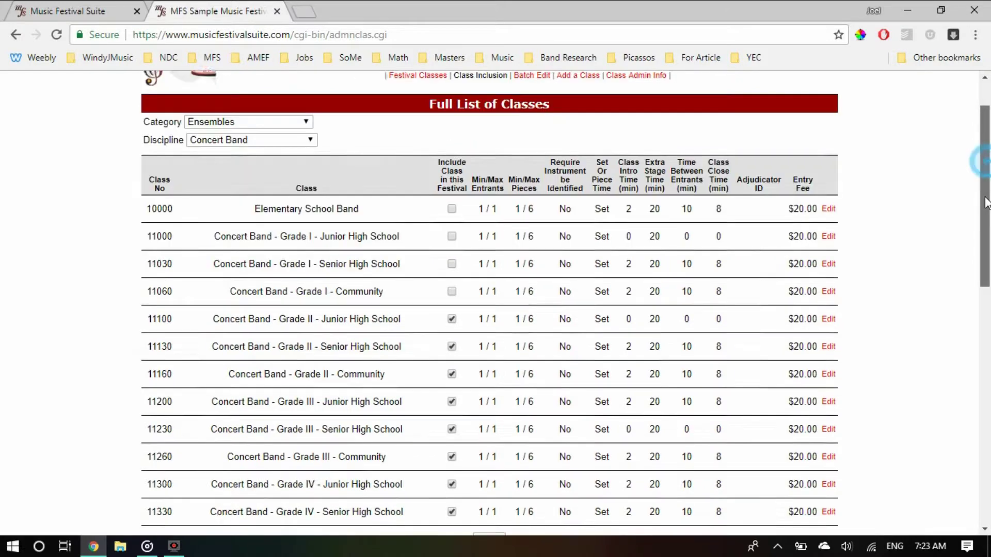
left_click(489, 416)
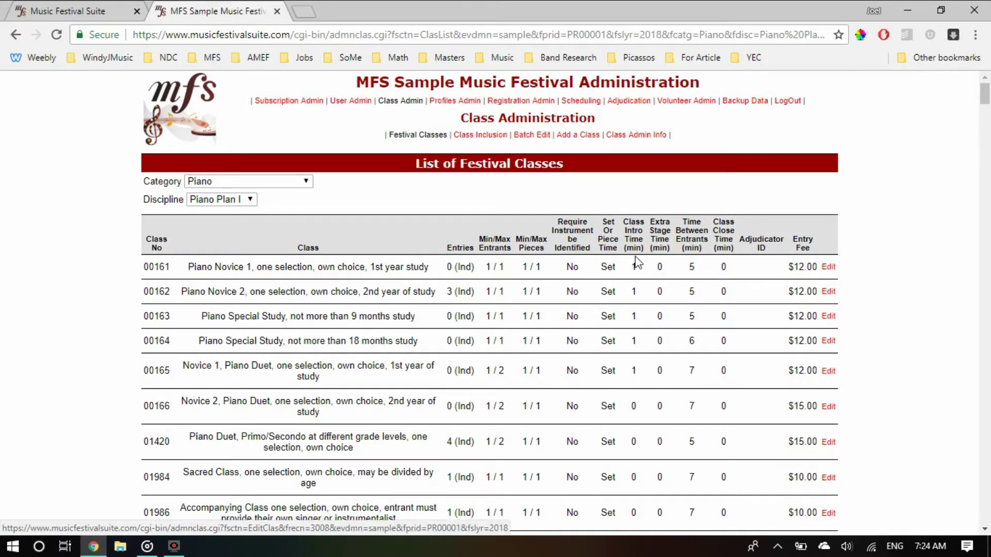
Step: Start a class batch edit covering class numbers 90000 to 99999
left_click(528, 137)
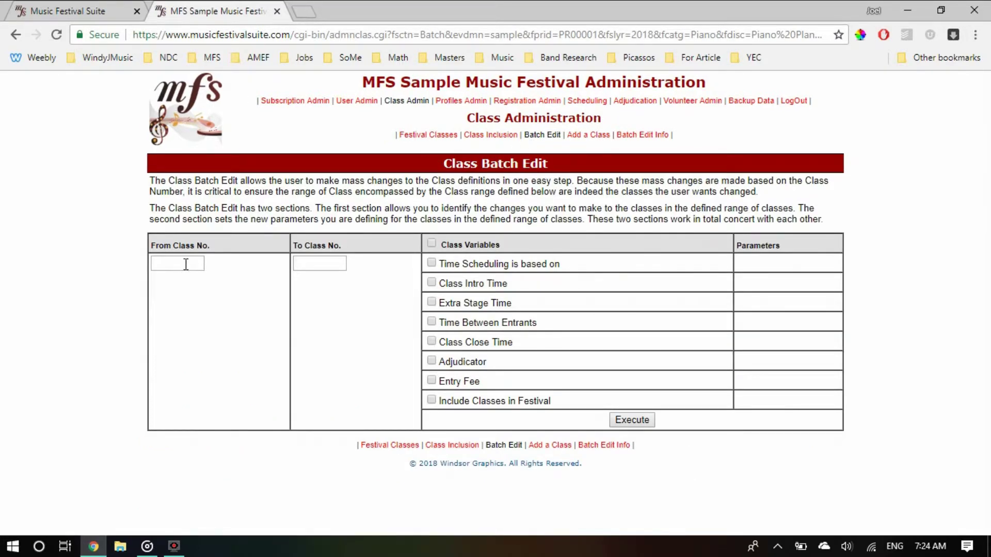
left_click(186, 264)
type("90000")
key("Tab")
type("9")
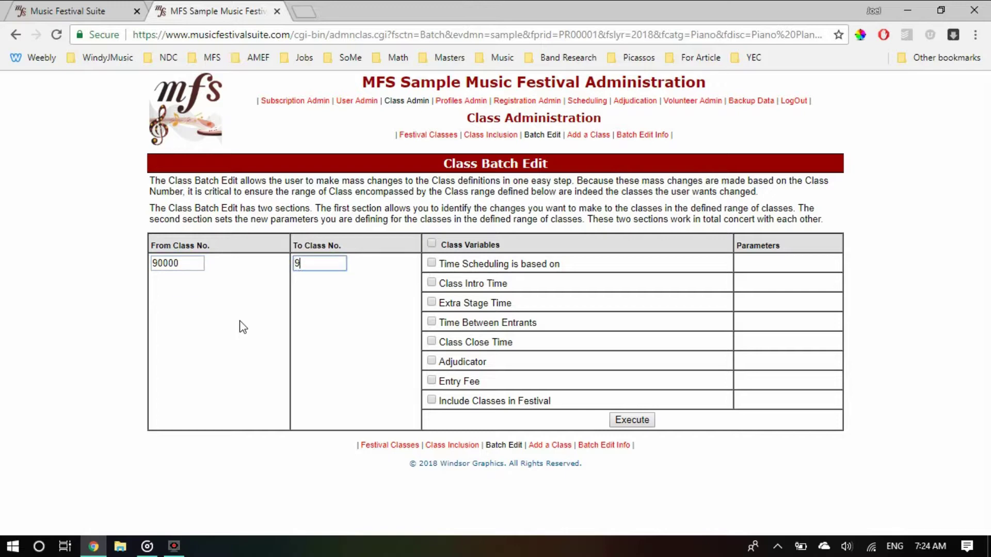
type("9999")
Step: Choose the entry fee and festival inclusion as the batch variables, marking the classes as included with a fee of 20.00
left_click(432, 382)
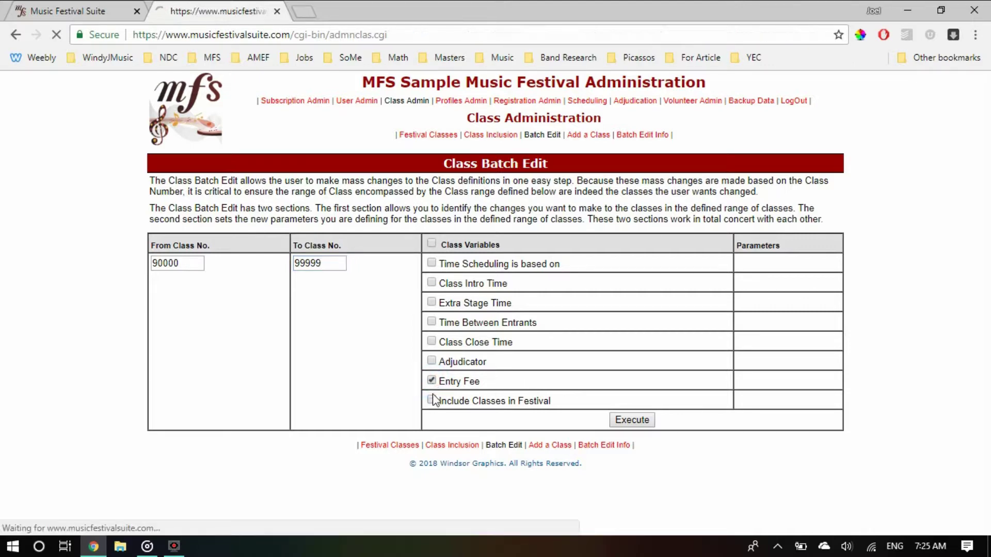
left_click(367, 402)
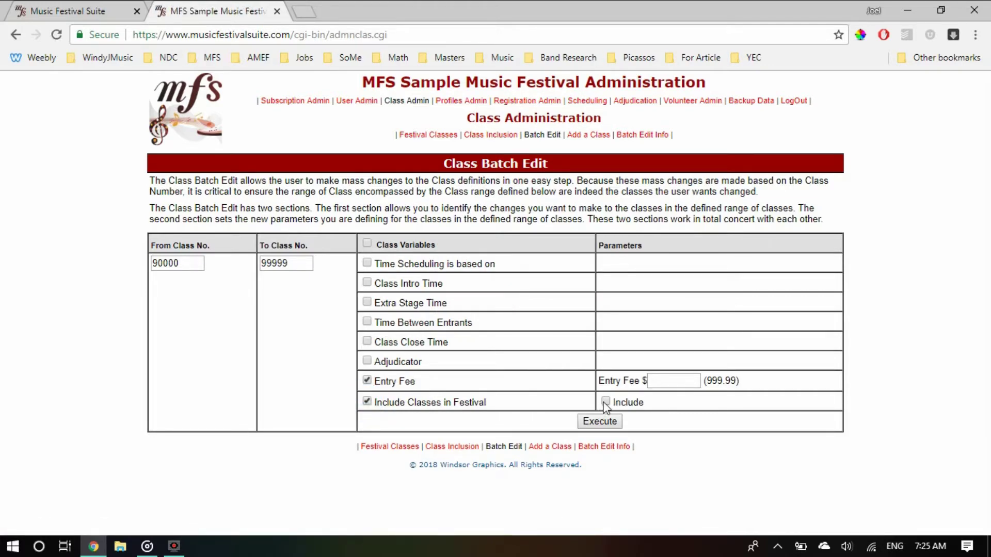
left_click(606, 402)
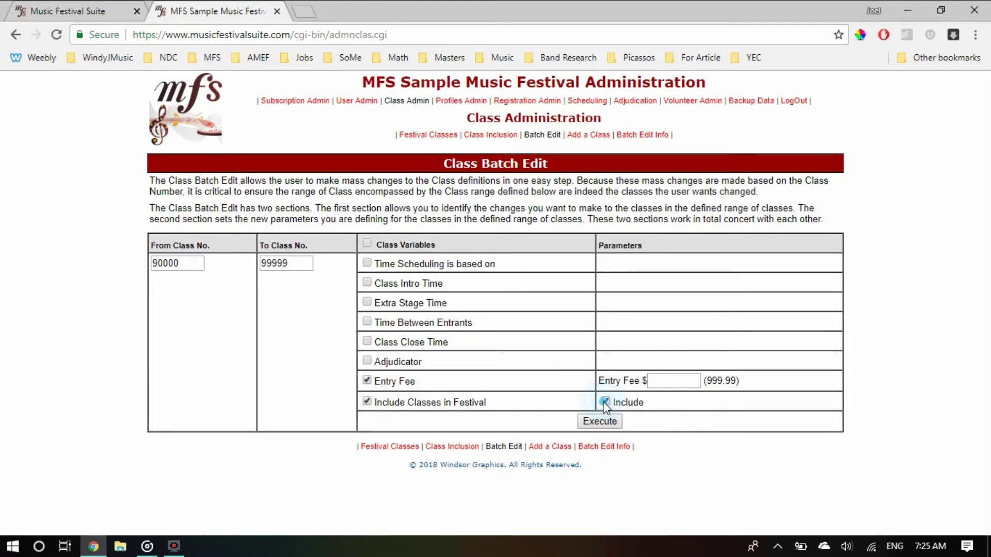
left_click(669, 385)
type("20.00")
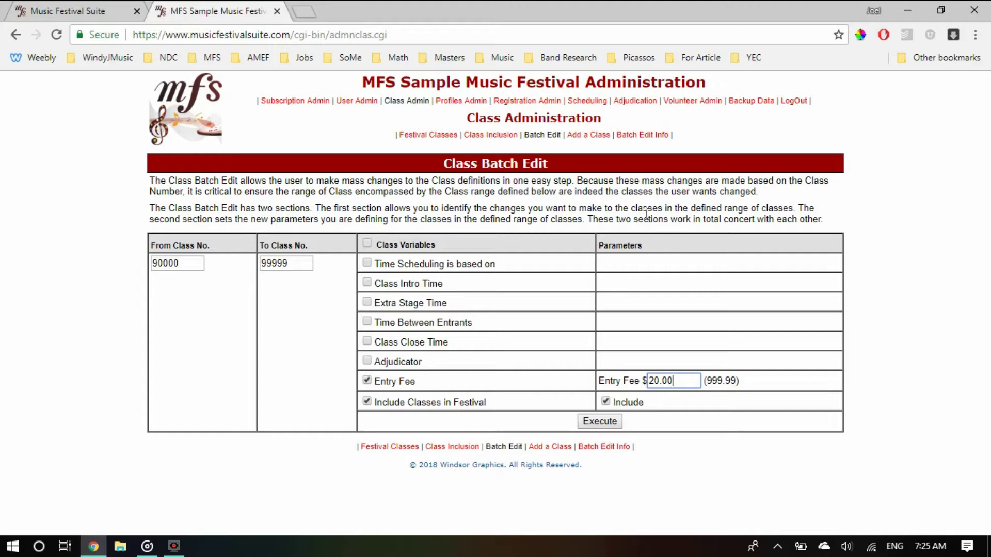
Step: Return to the list of festival classes
left_click(424, 137)
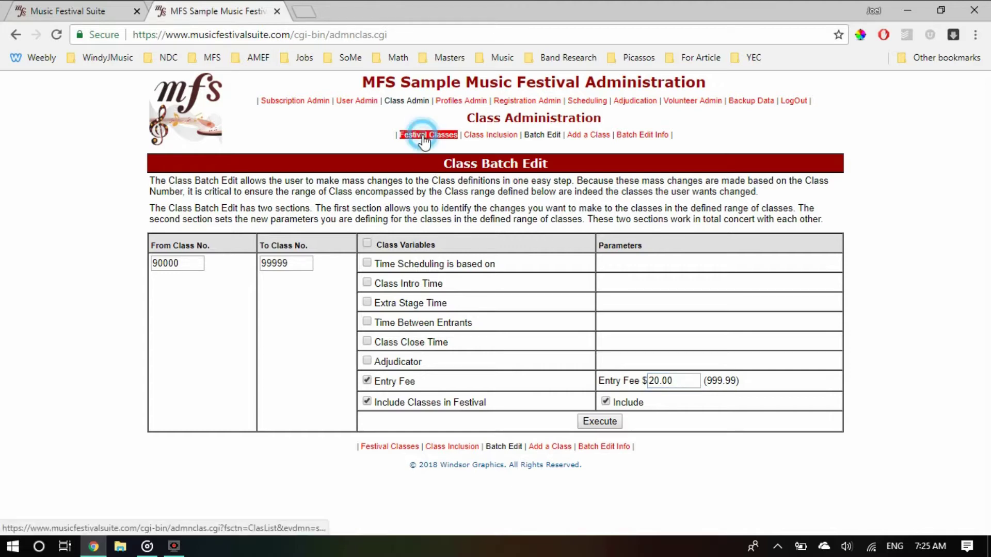